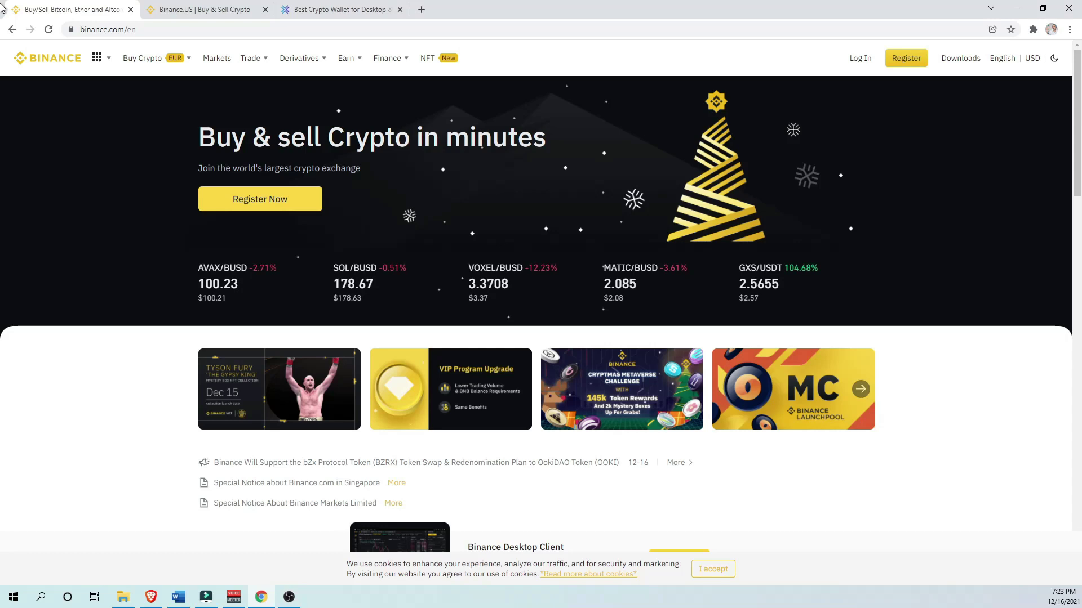
Step: Browse the Binance.US and Exodus sites and show the Exodus desktop download options
click(174, 9)
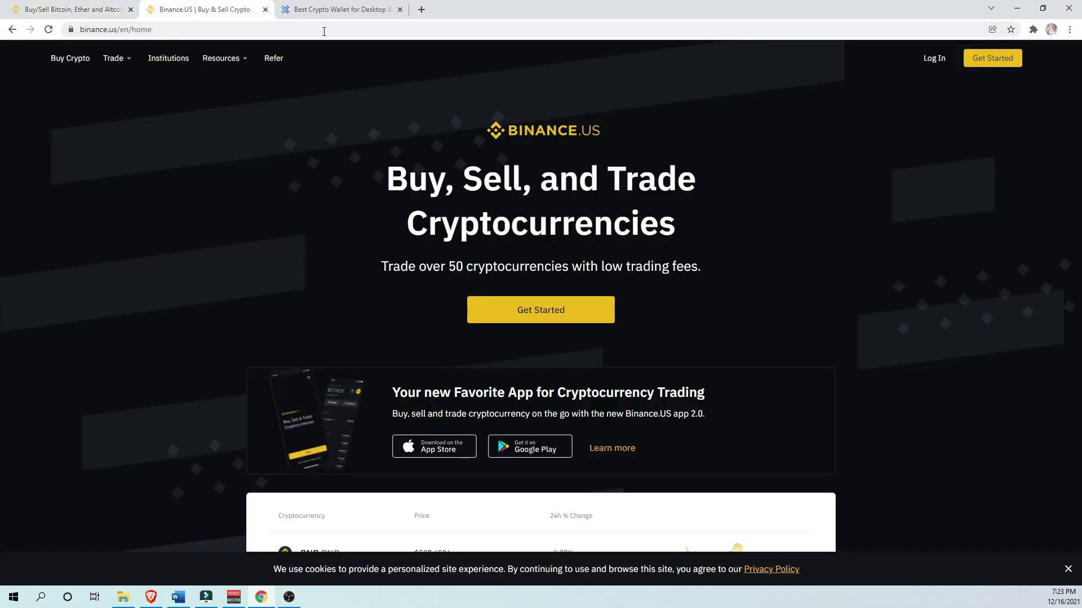
click(332, 11)
scroll(333, 265, down, 6)
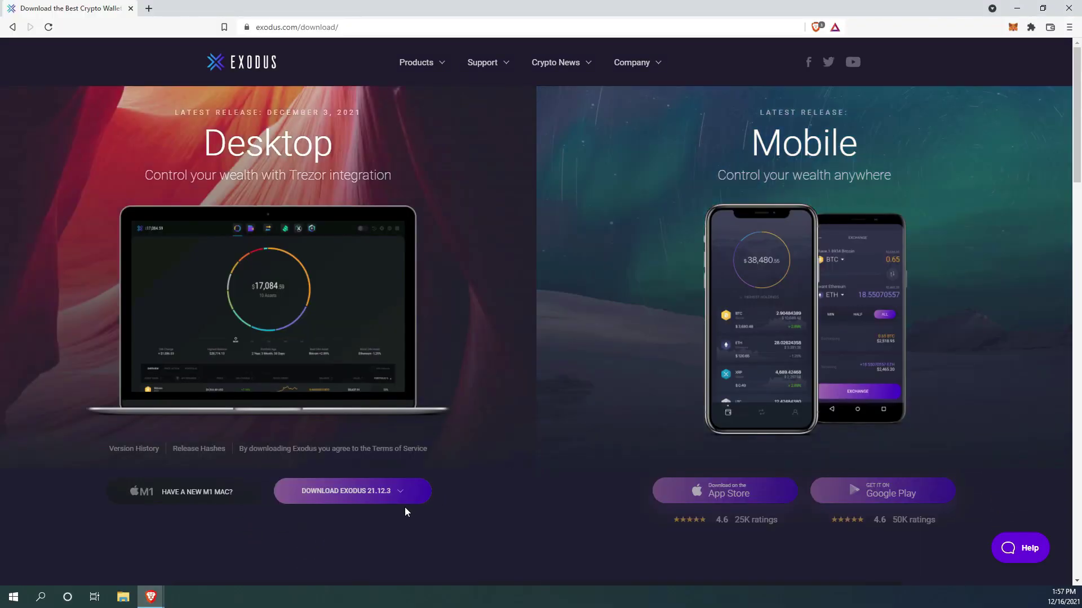
click(389, 495)
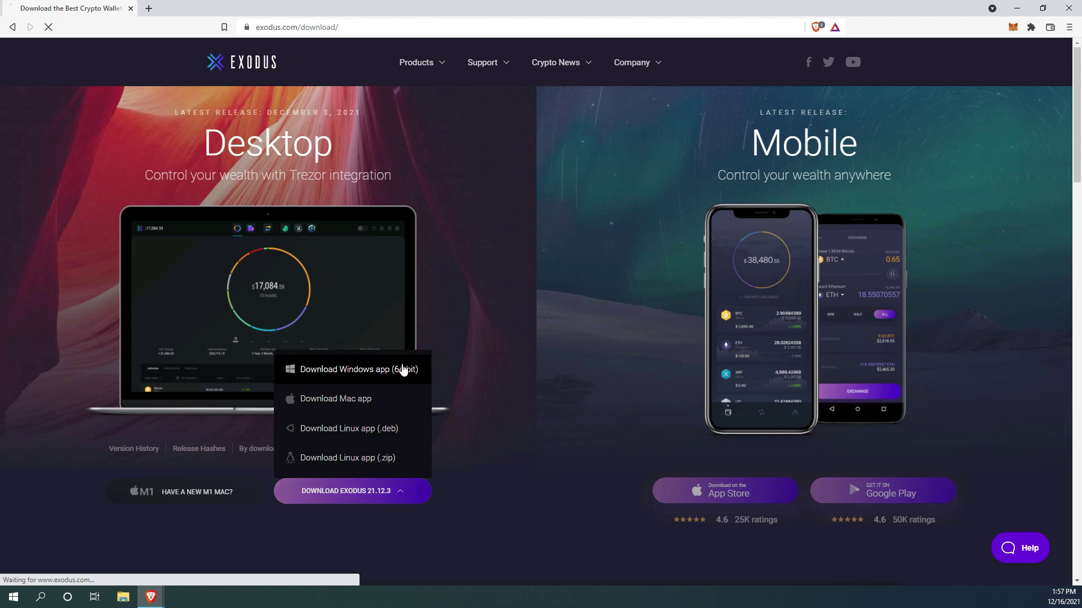
Step: Request the Windows 64-bit Exodus installer, cancel the Save As dialog, and minimize Brave
click(403, 370)
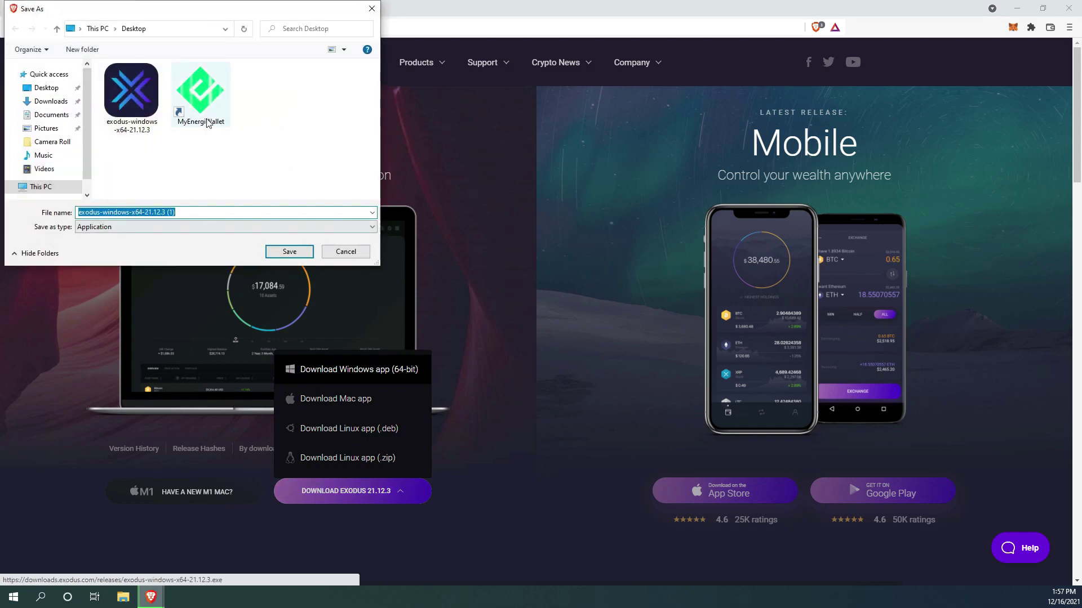
click(345, 252)
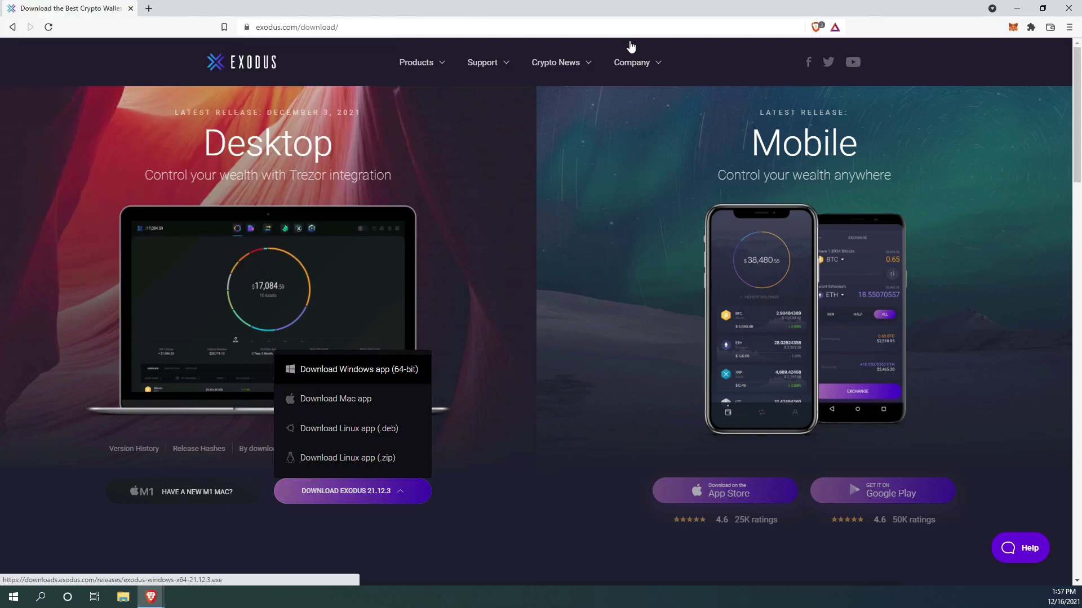
click(1017, 9)
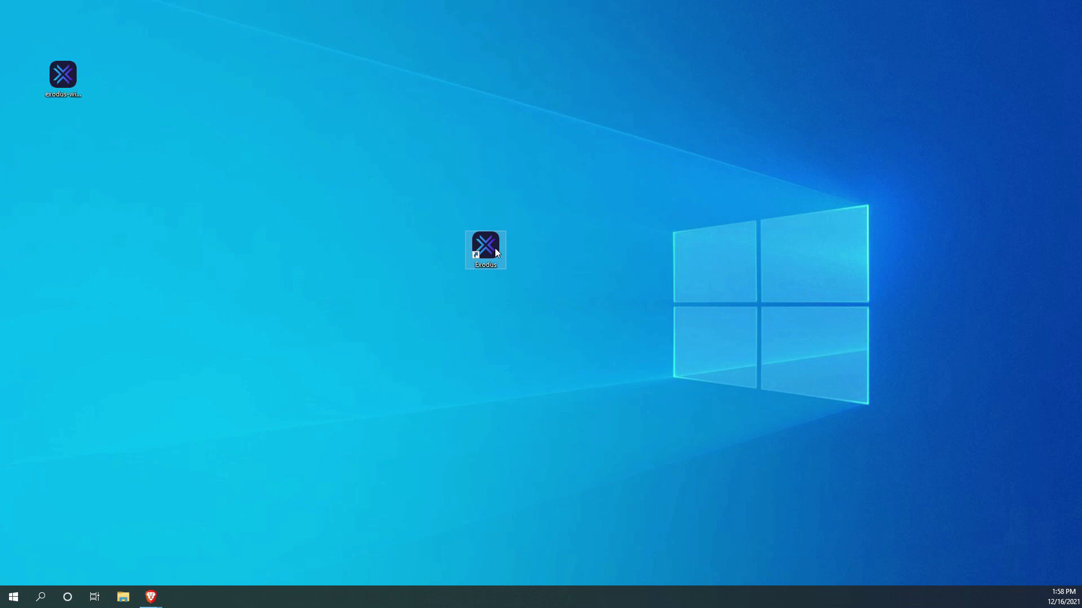
Step: Launch Exodus maximized, enable Polygon (MATIC) via a 'poly' search, and return to the portfolio
double_click(495, 248)
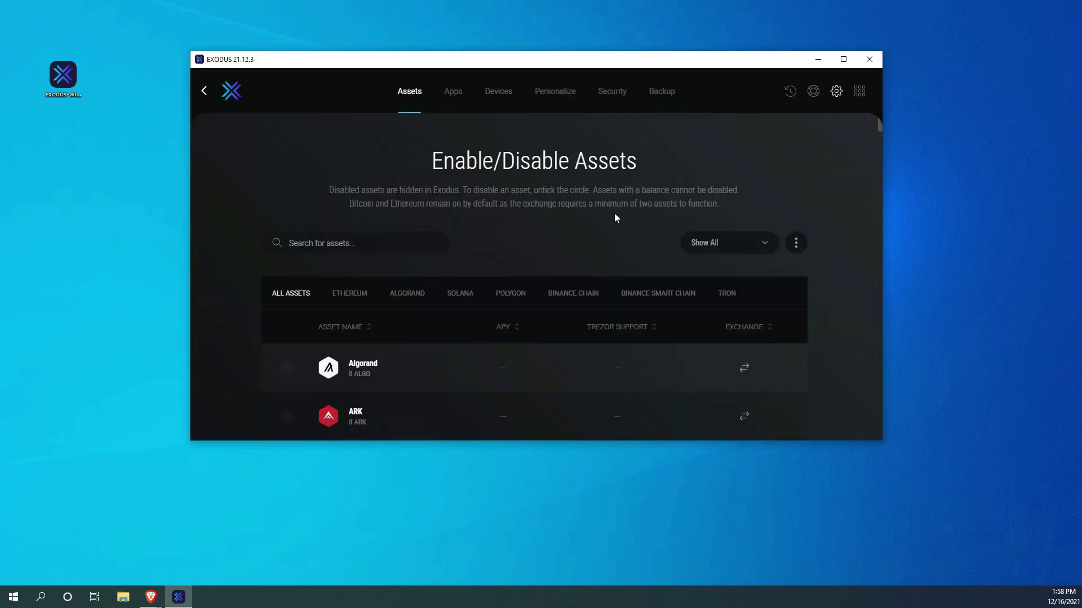
key(super+Up)
scroll(288, 442, down, 5)
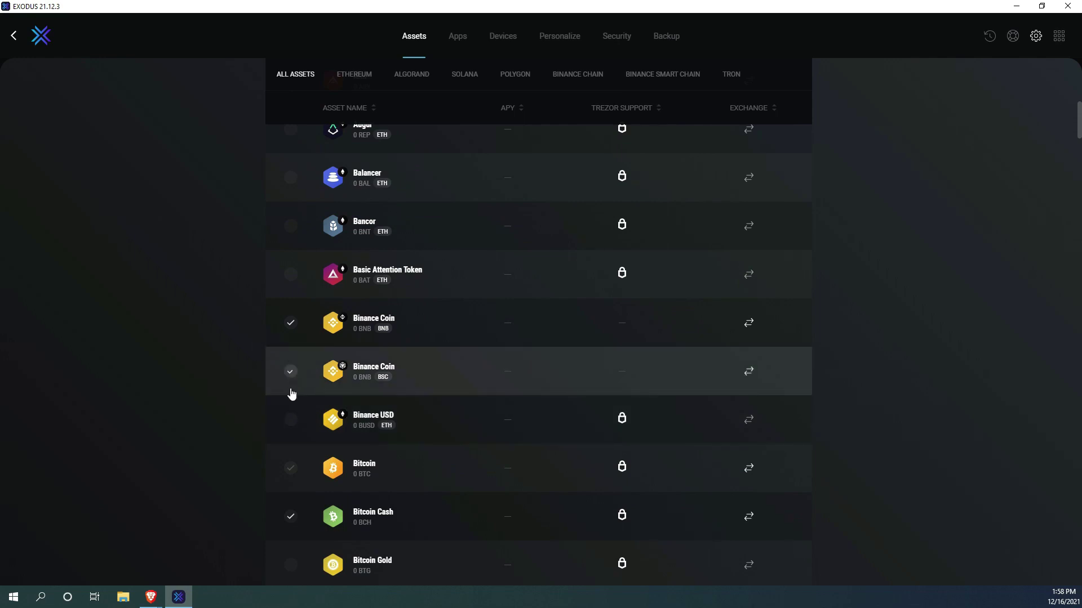
text(poly)
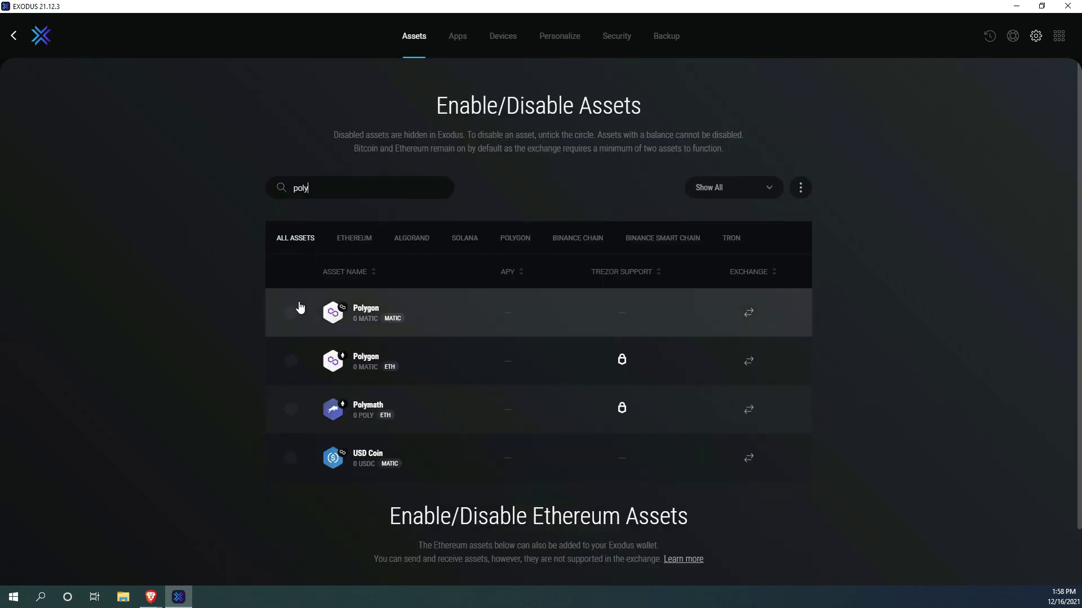
click(291, 313)
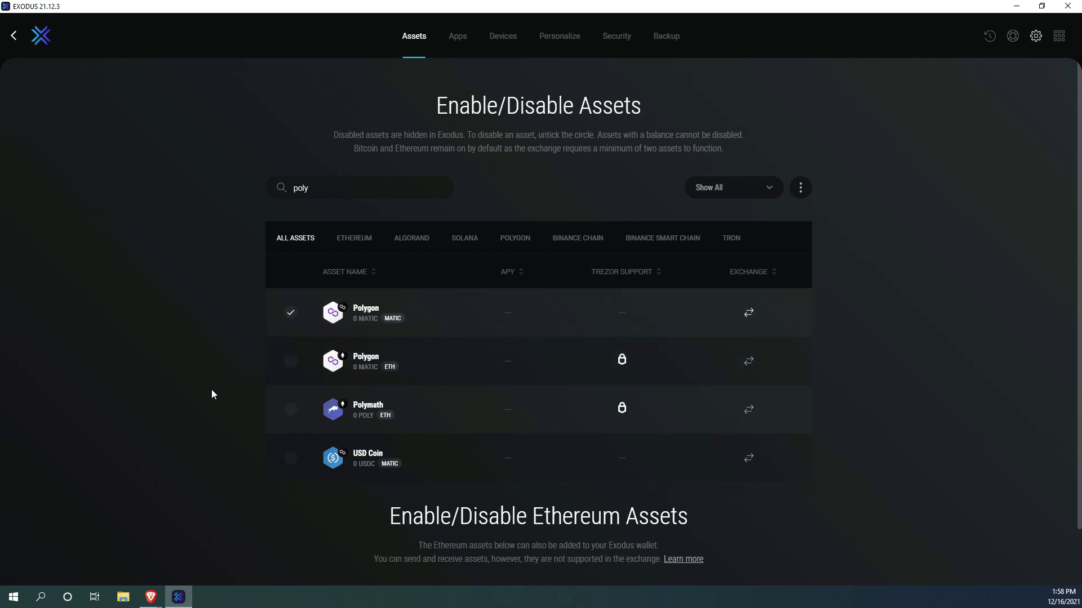
click(41, 36)
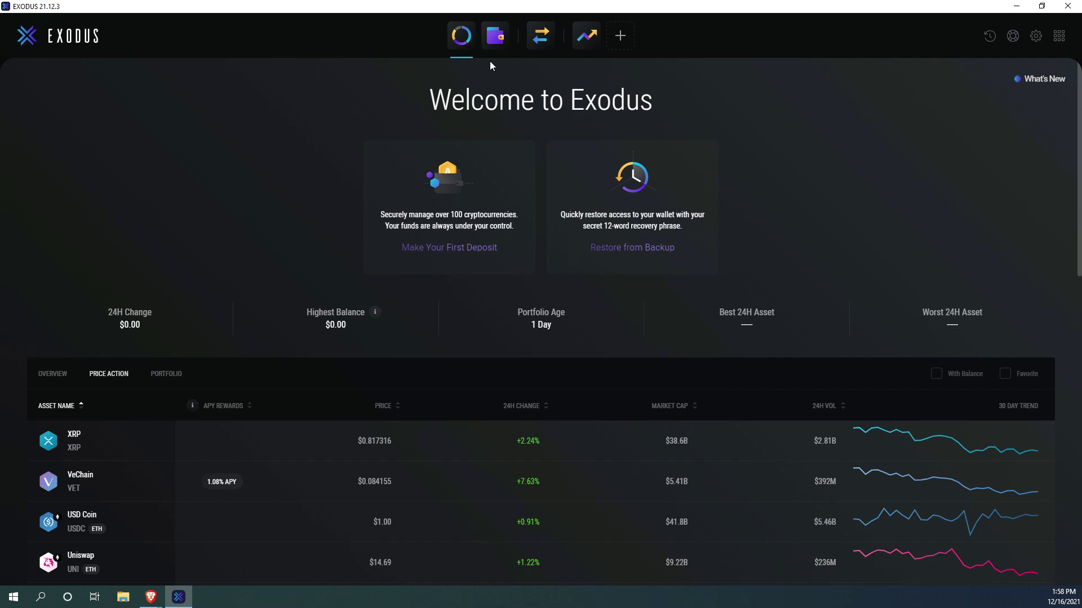
Step: Find Binance Coin with a 'bsc' search and display its BSC receive address
click(495, 36)
click(50, 75)
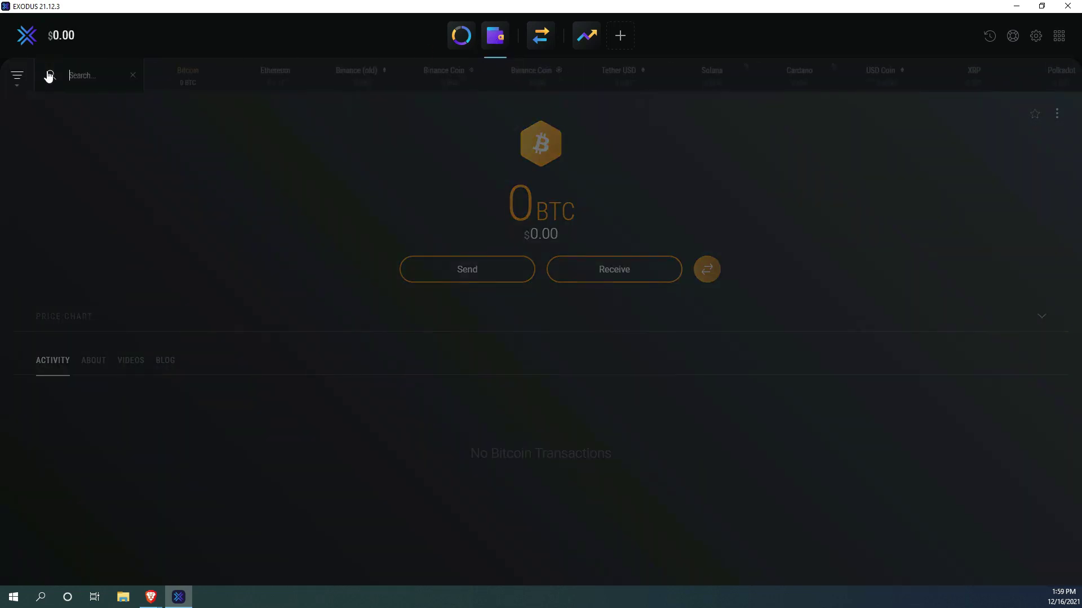
text(bsc)
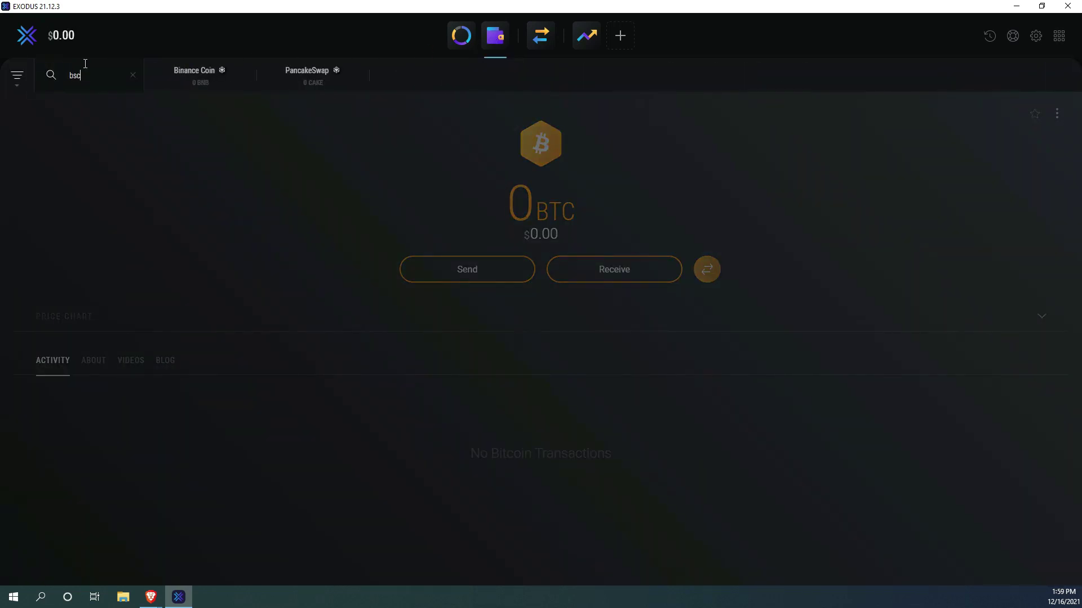
click(191, 79)
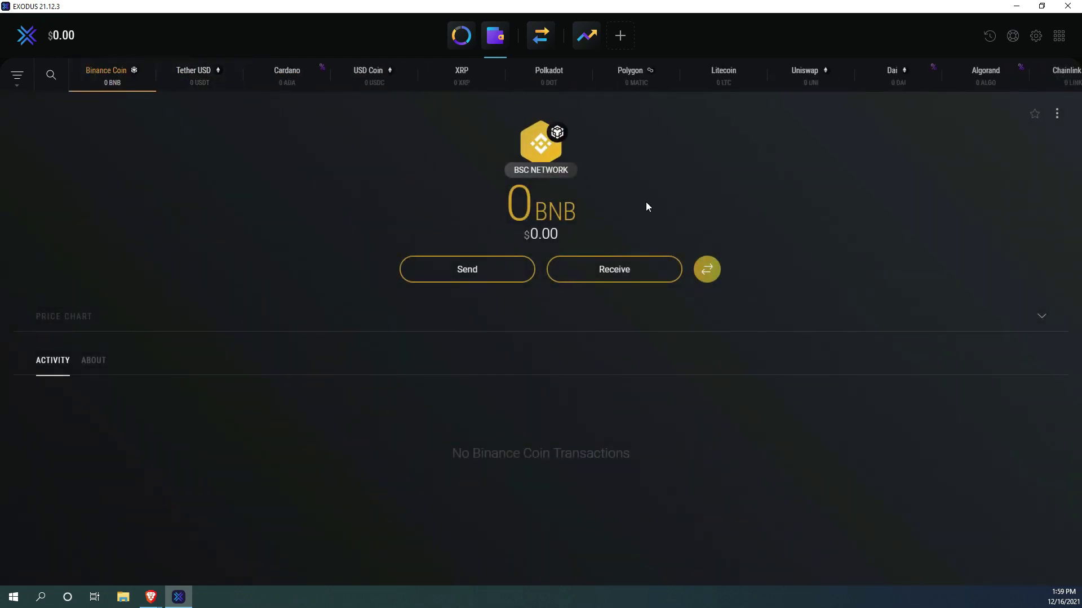
click(627, 269)
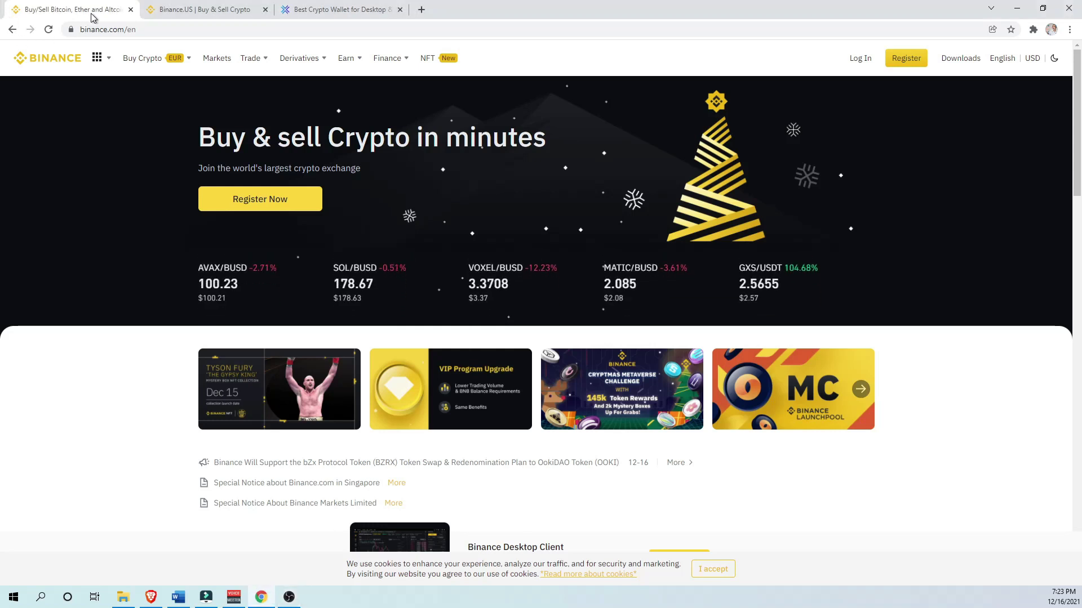
Step: In Binance.US's Withdraw BNB dialog, choose the BEP20 (BSC) network and paste the recipient address
click(175, 10)
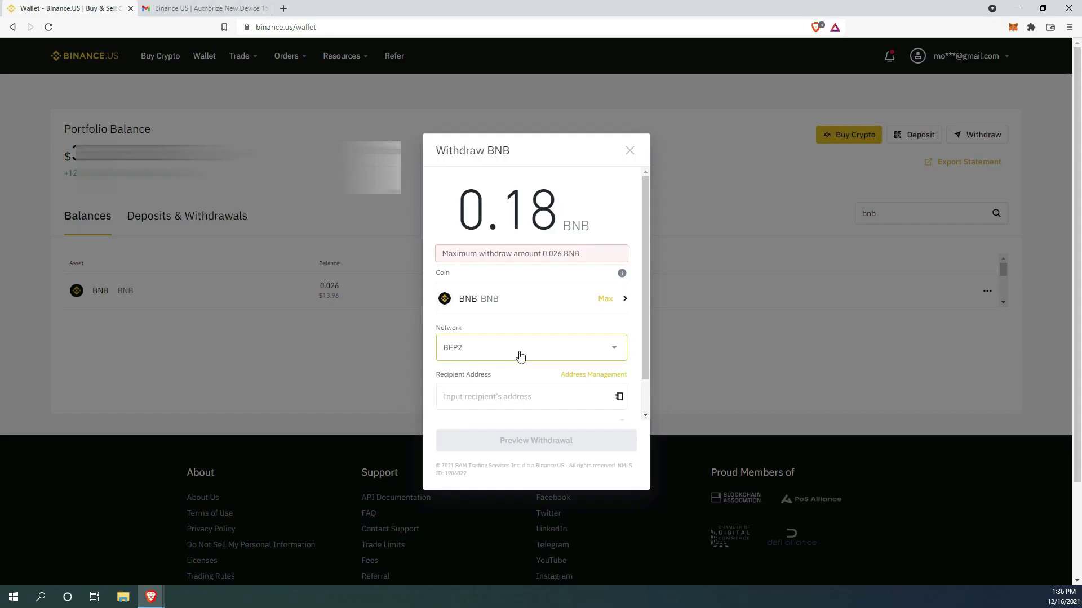
click(520, 356)
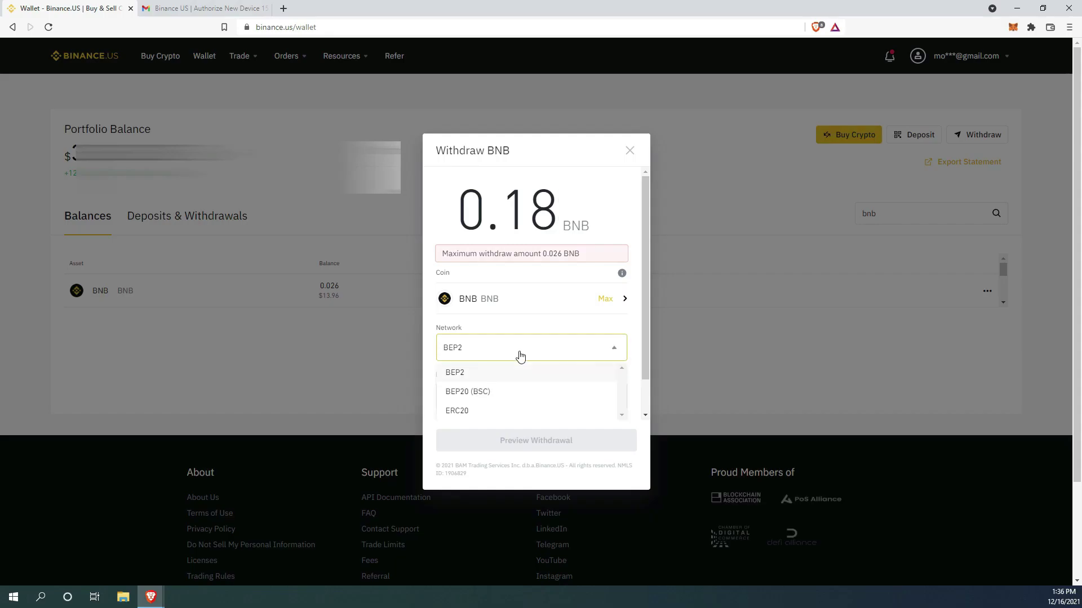
click(485, 394)
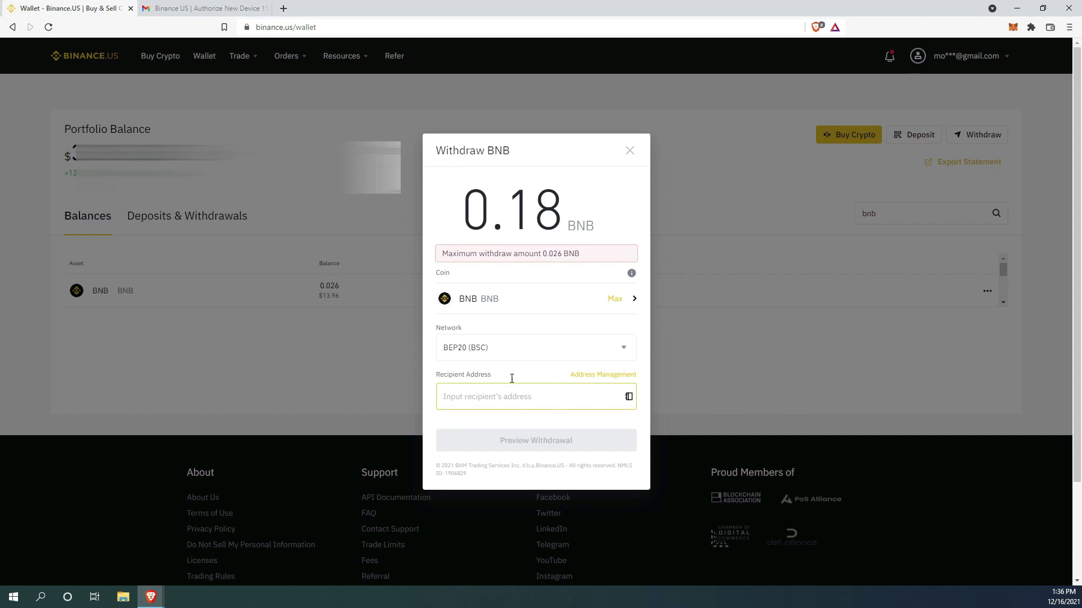
scroll(599, 325, down, 1)
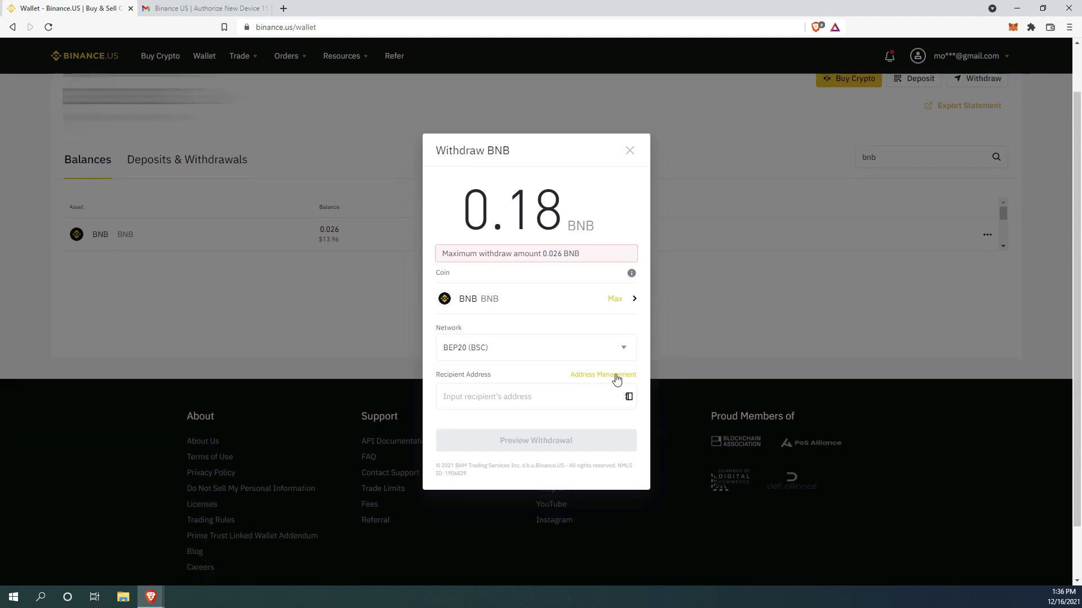
right_click(463, 396)
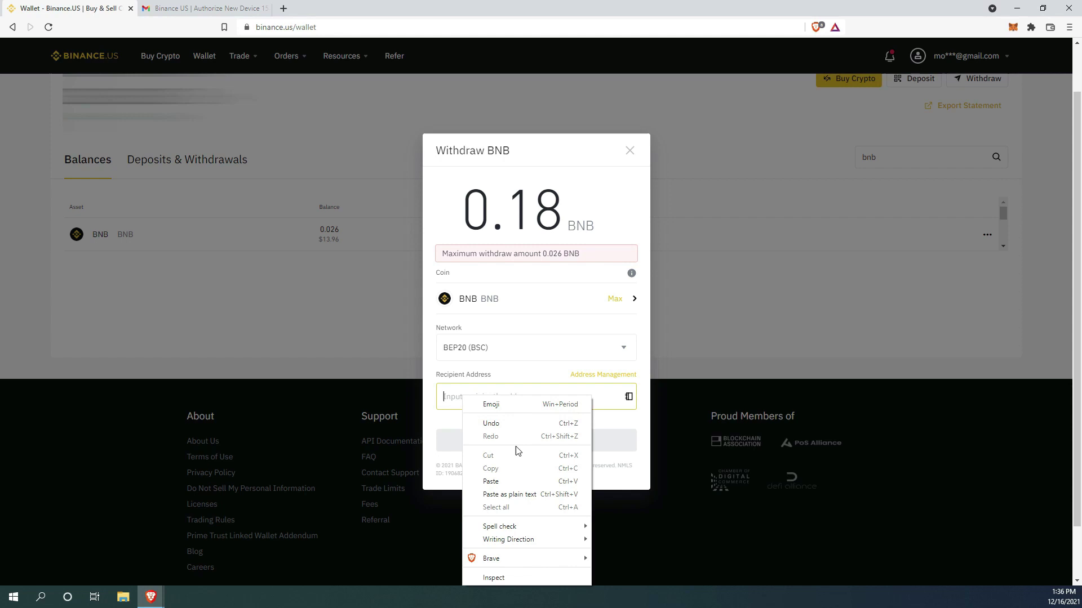
click(490, 481)
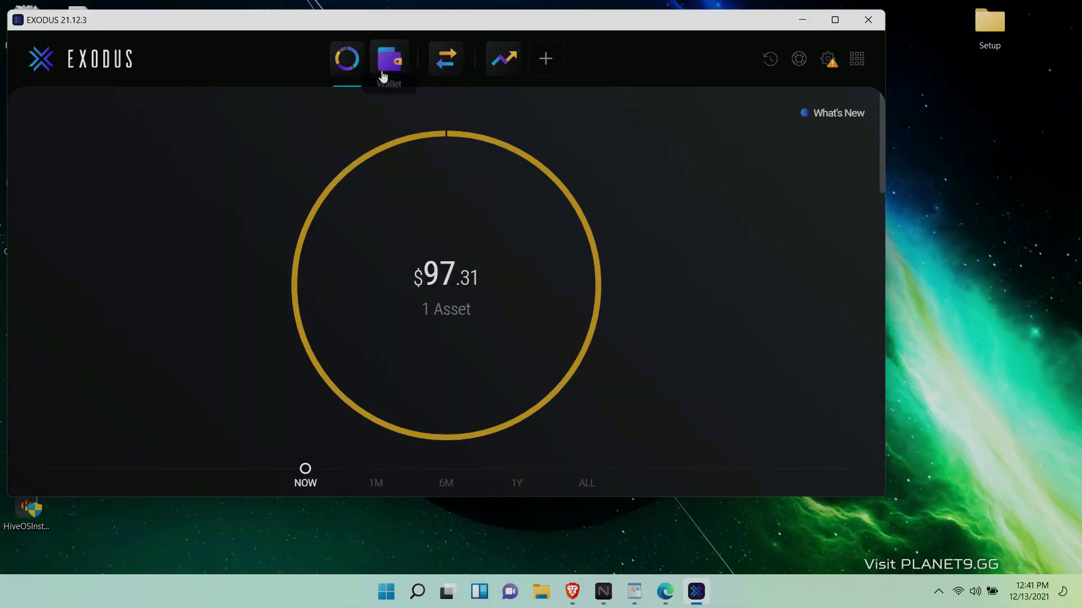
Step: Search 'bsc' and open the Binance Coin (BSC) wallet holding 0.18157147 BNB
click(379, 64)
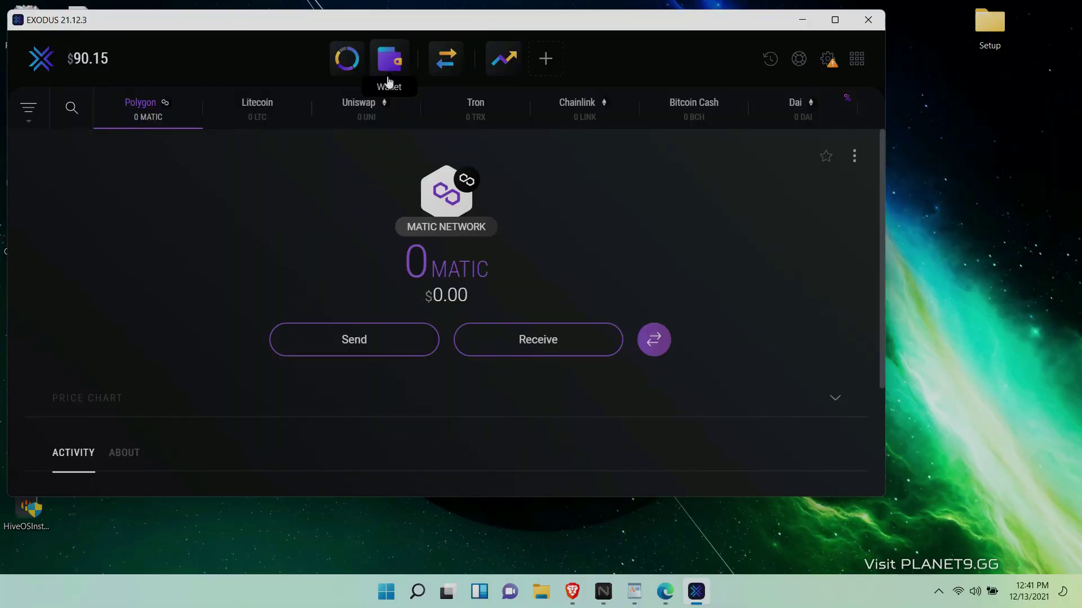
click(72, 110)
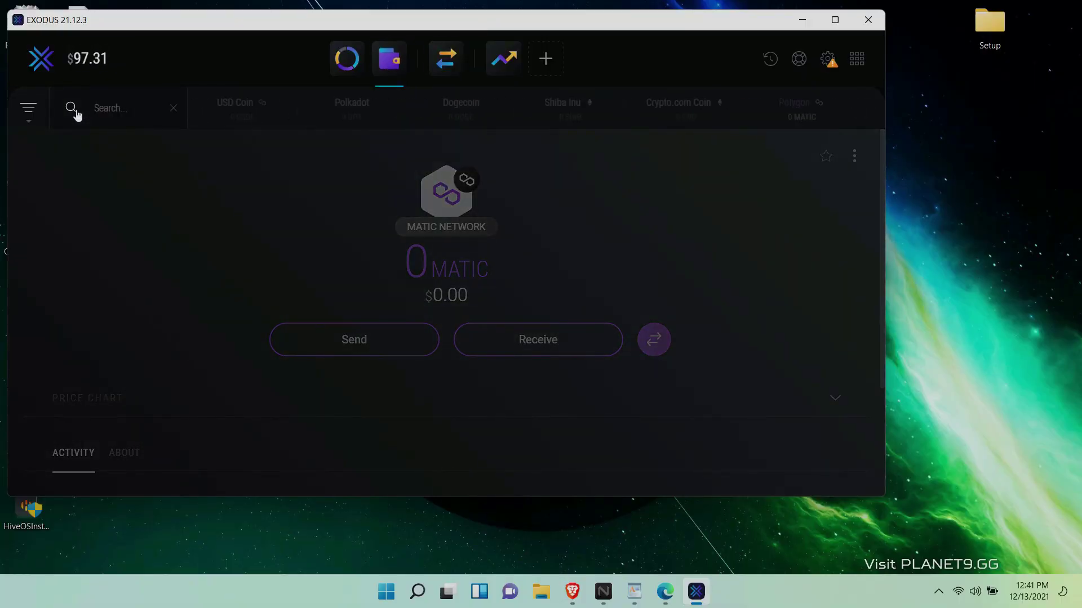
text(bsc)
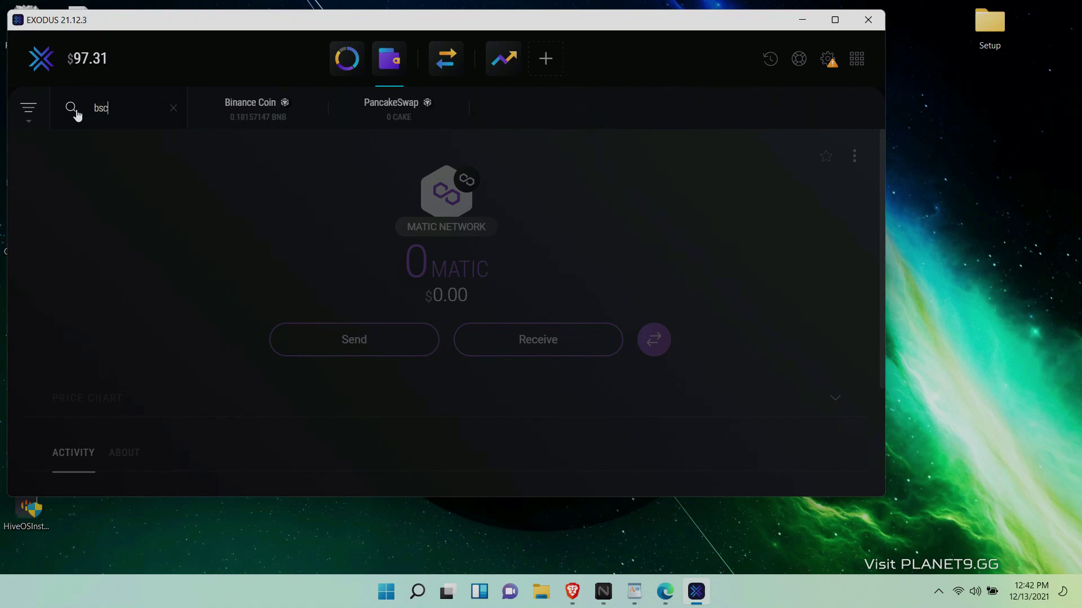
click(265, 115)
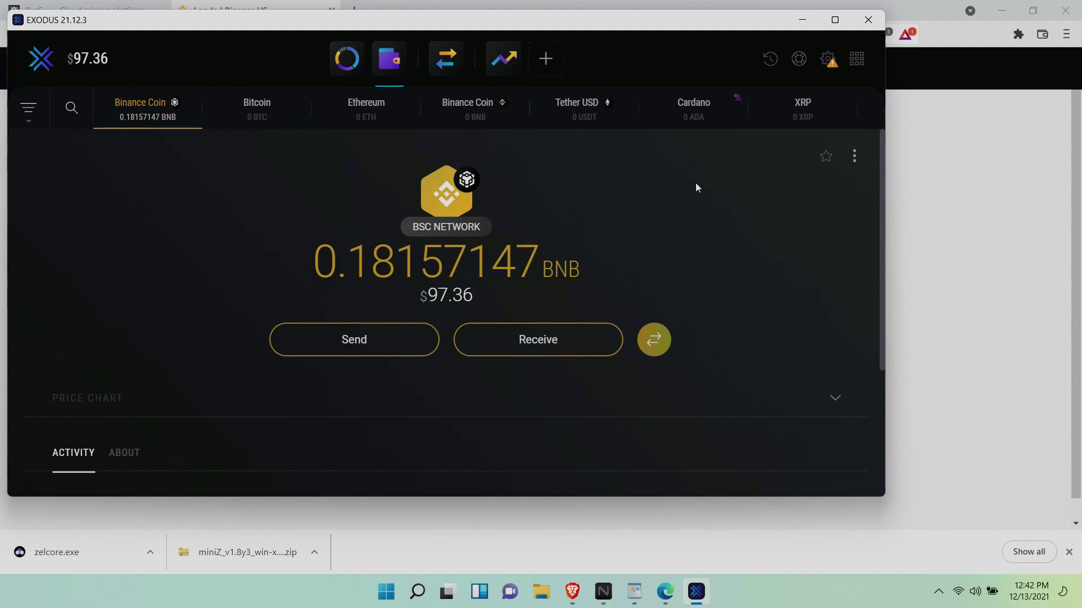
Step: Exchange all 0.18144022 BNB (BSC) for MATIC (Polygon), receiving 49.007931 MATIC
click(447, 59)
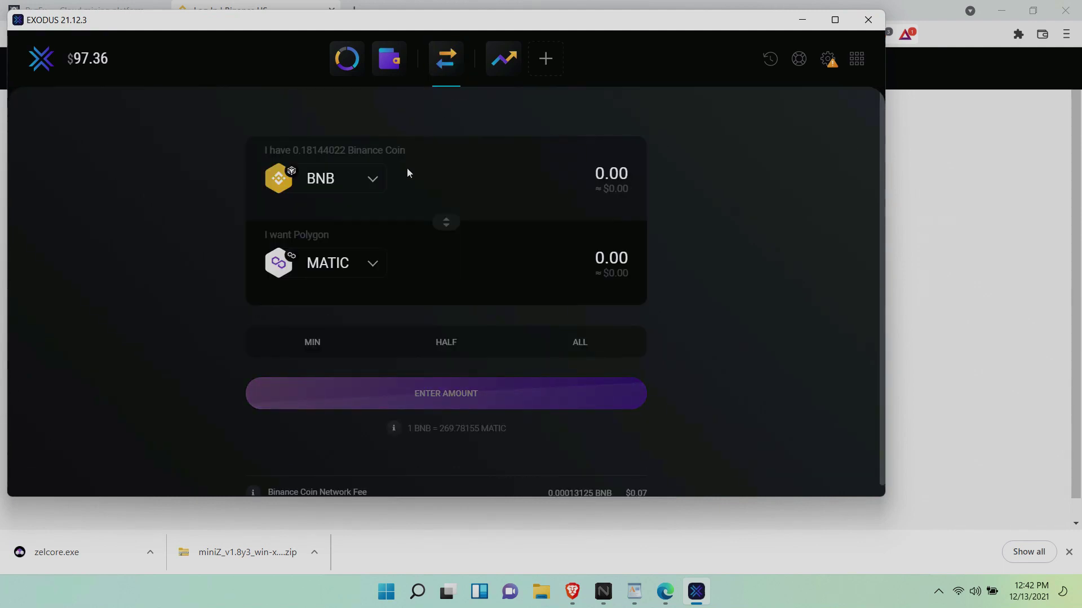
click(369, 179)
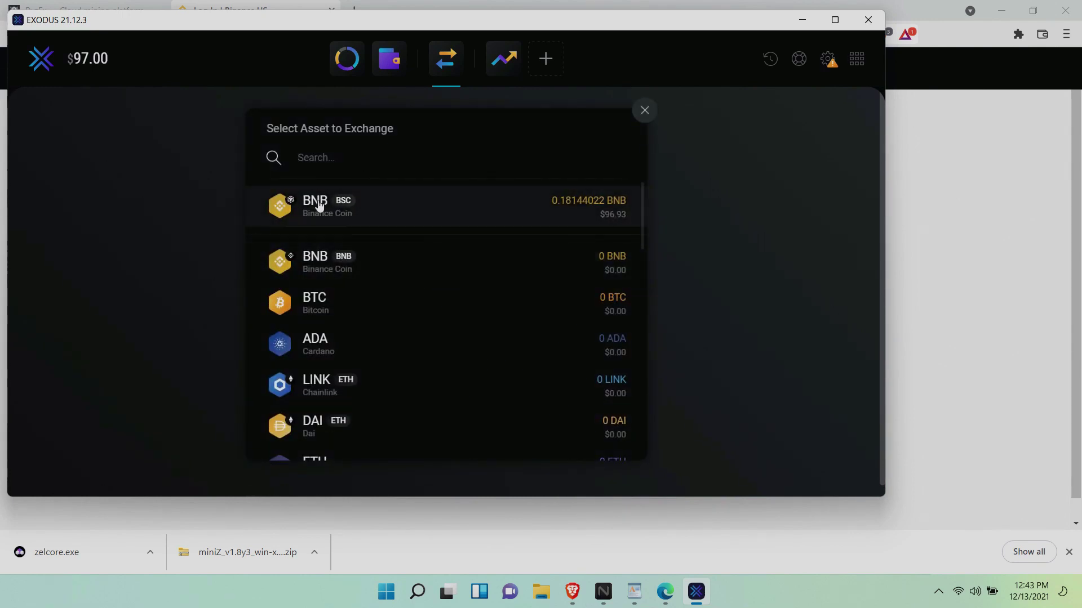
text(bsc)
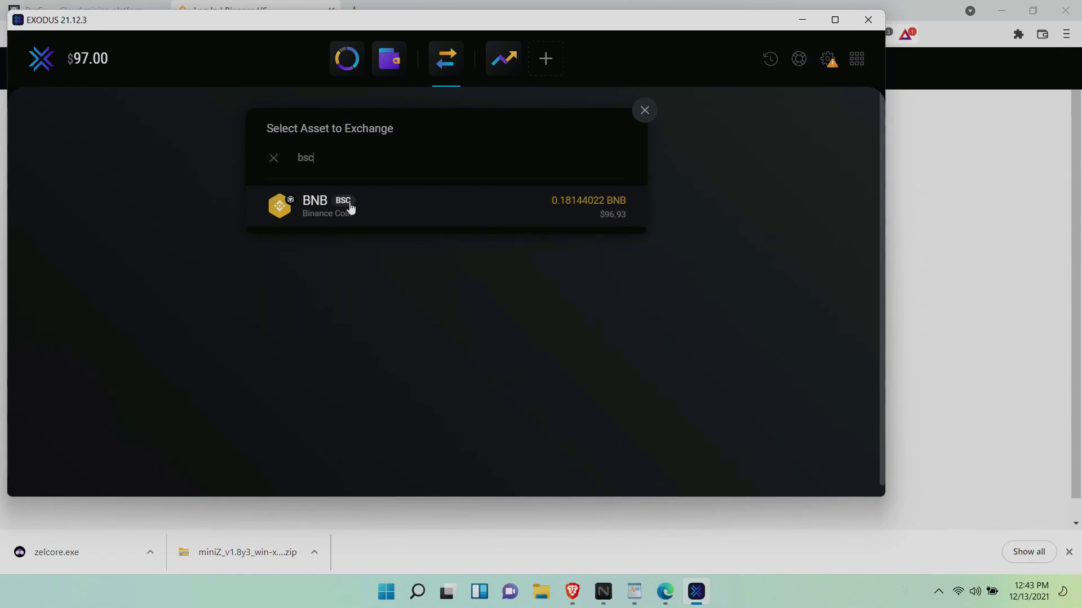
click(369, 212)
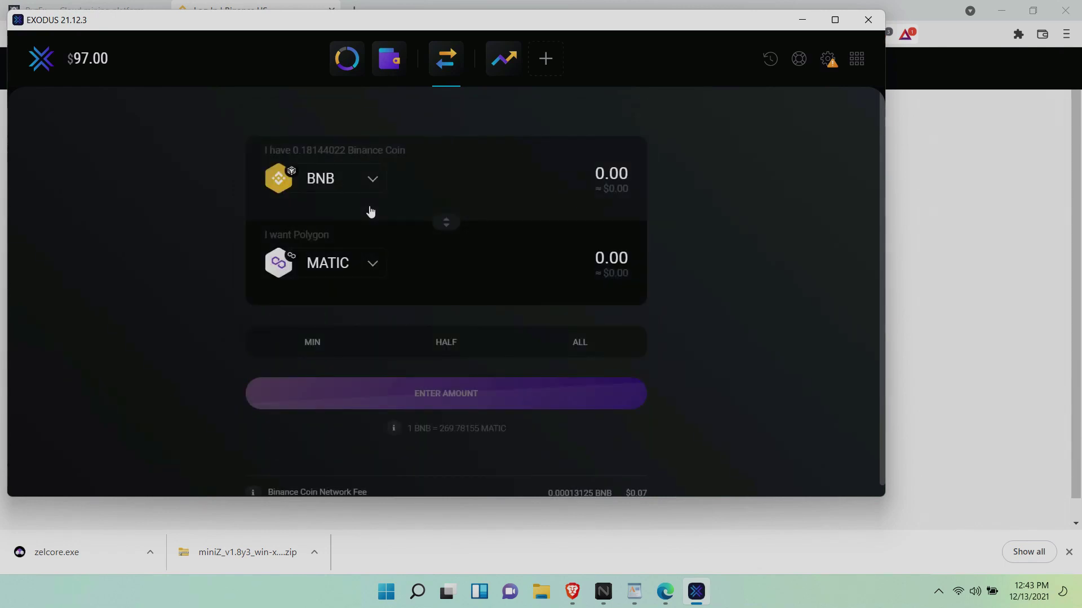
click(369, 263)
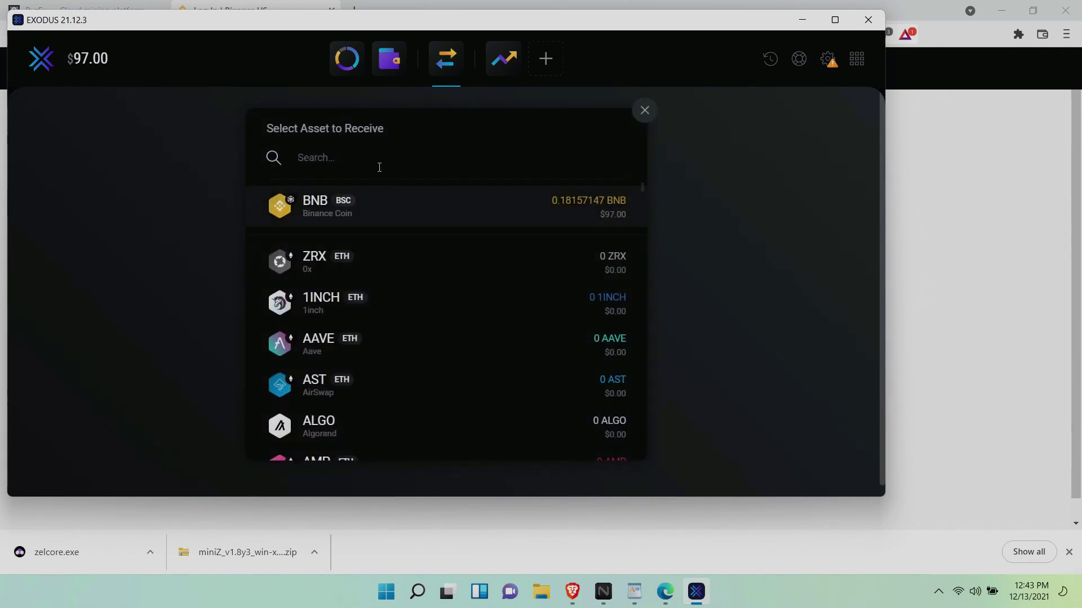
text(poly)
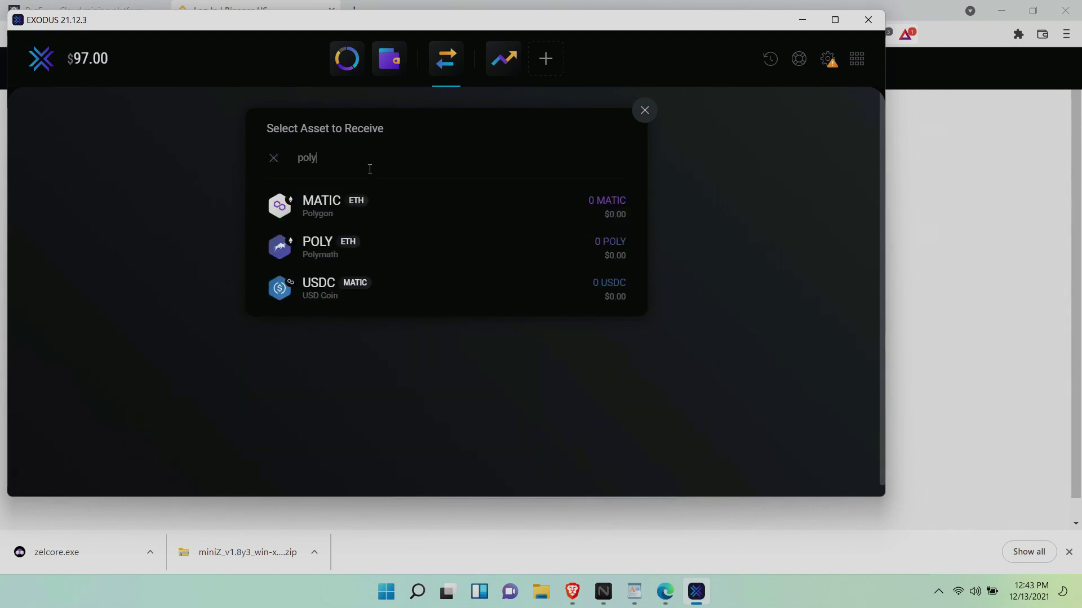
key(BackSpace)
key(BackSpace)
key(BackSpace)
key(BackSpace)
text(mat)
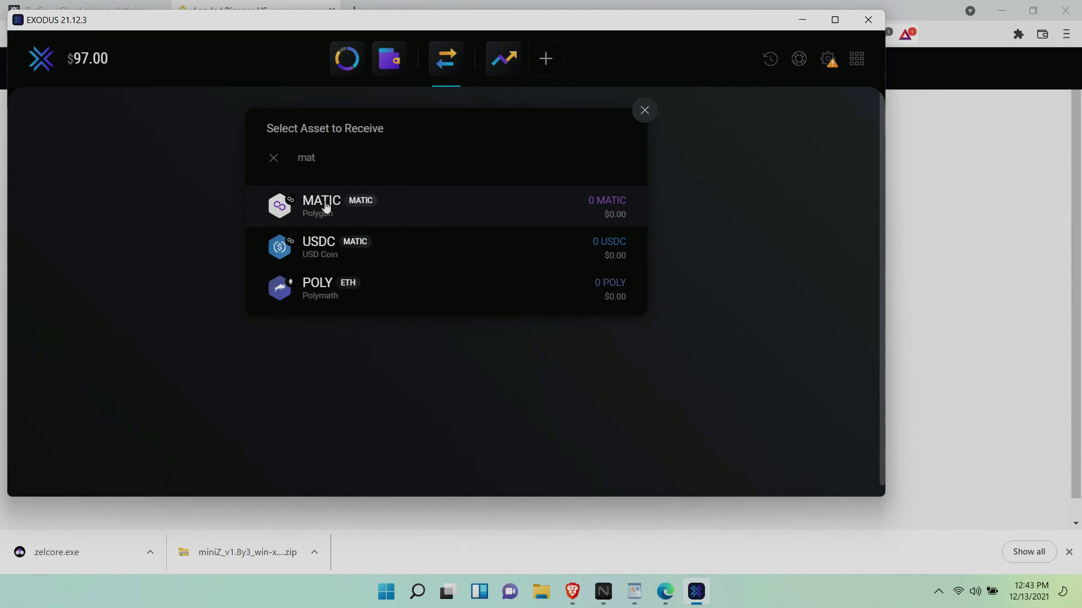
click(326, 206)
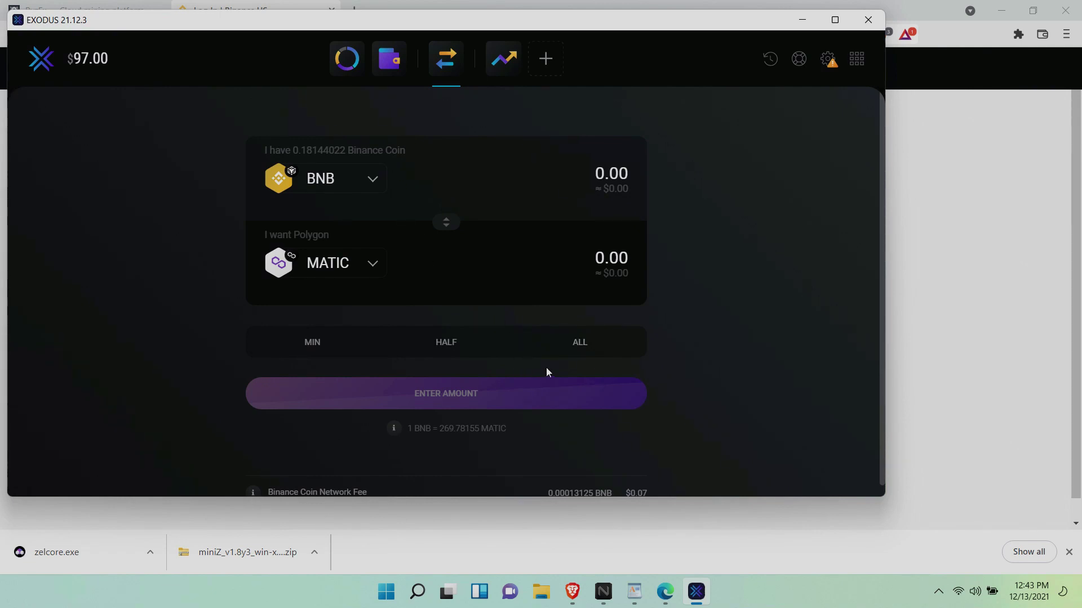
click(579, 343)
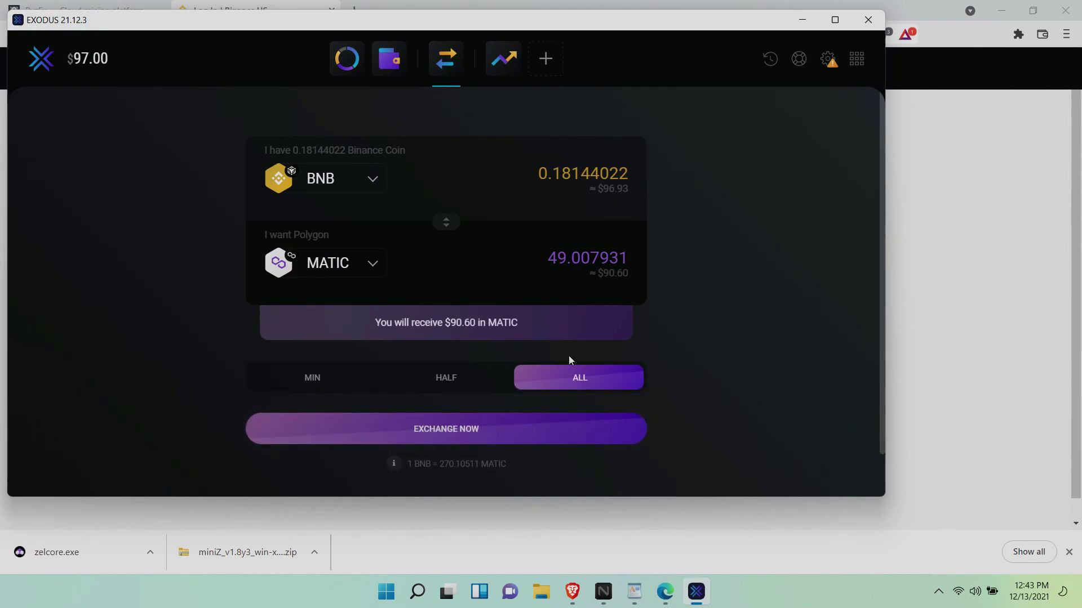
click(476, 434)
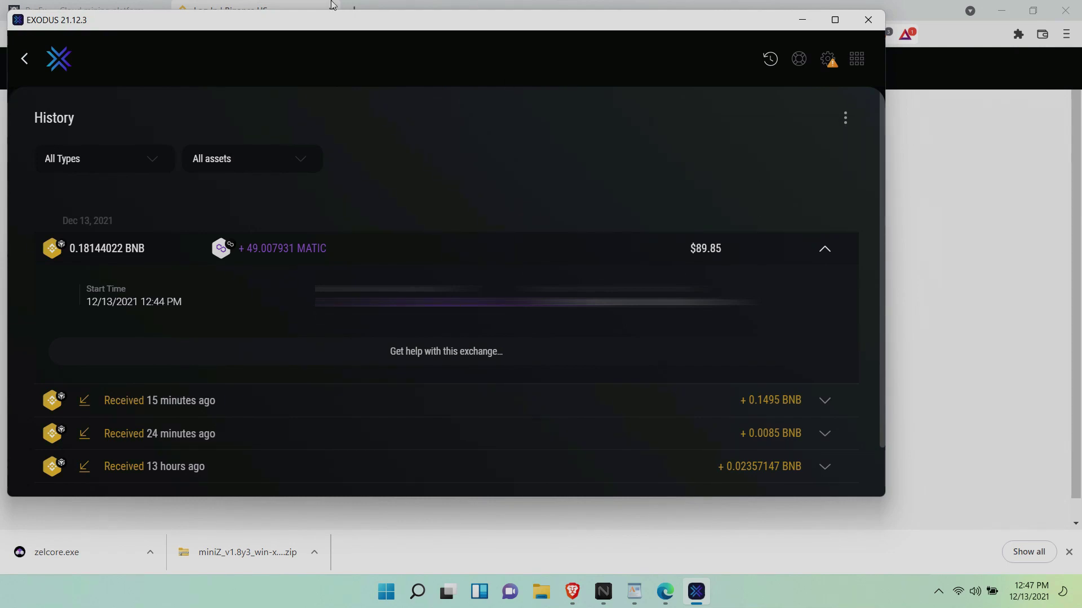
Step: Search 'mat' in the wallet list and open the Polygon wallet with 45.007144 MATIC
click(24, 58)
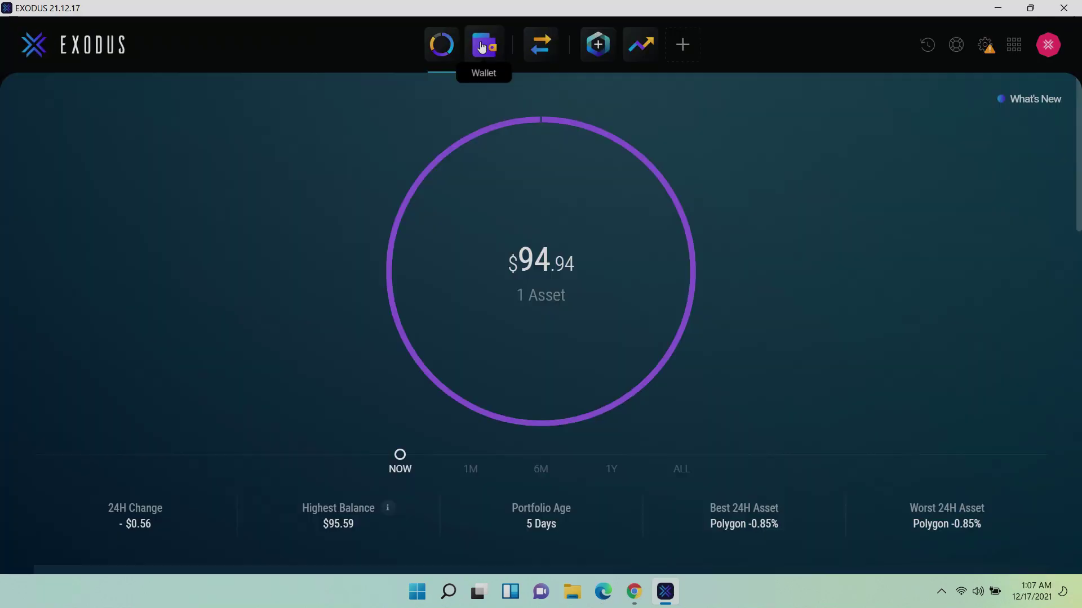
click(482, 46)
click(106, 88)
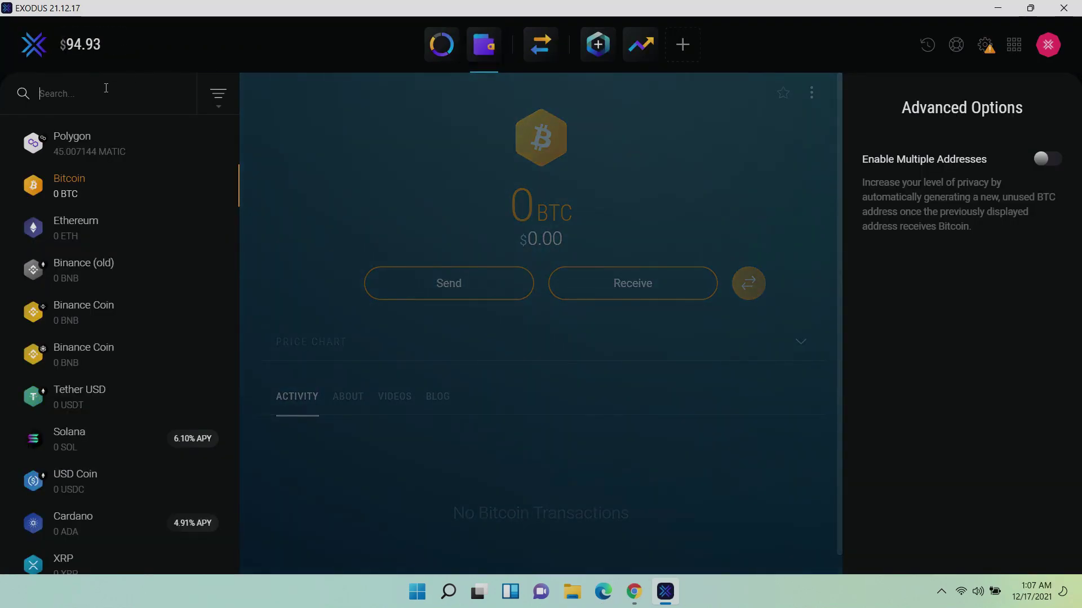
text(mat)
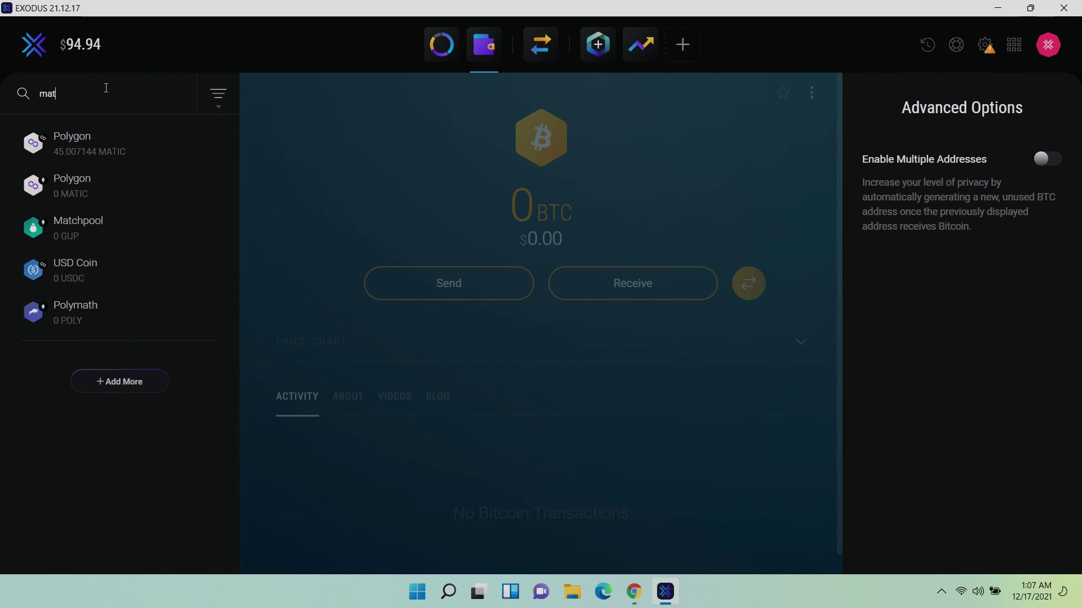
click(99, 149)
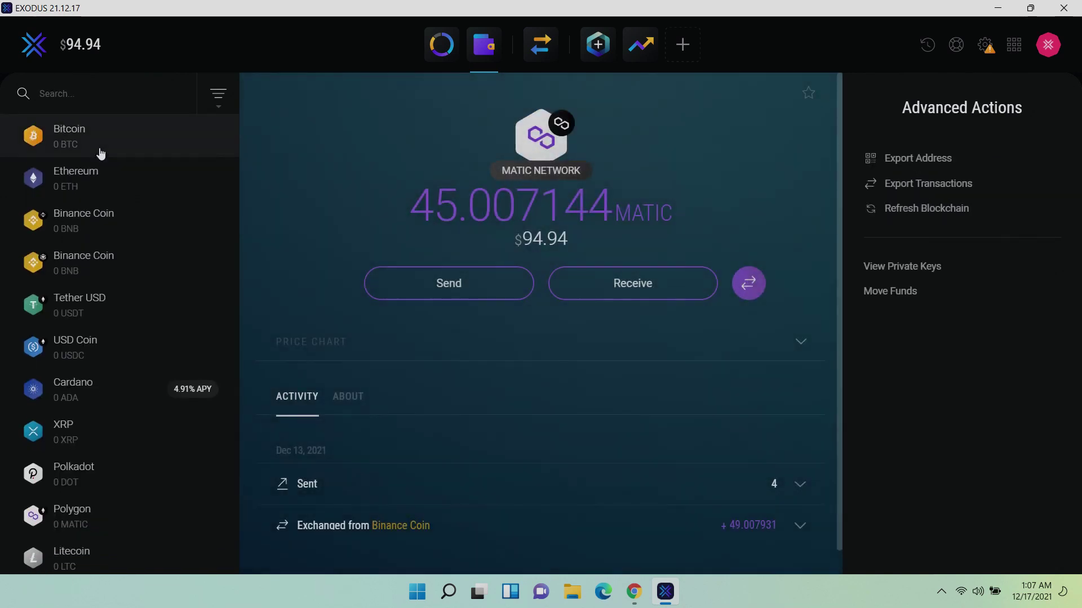
Step: Send 2 MATIC to the pasted Polygon address and confirm the transaction
click(480, 292)
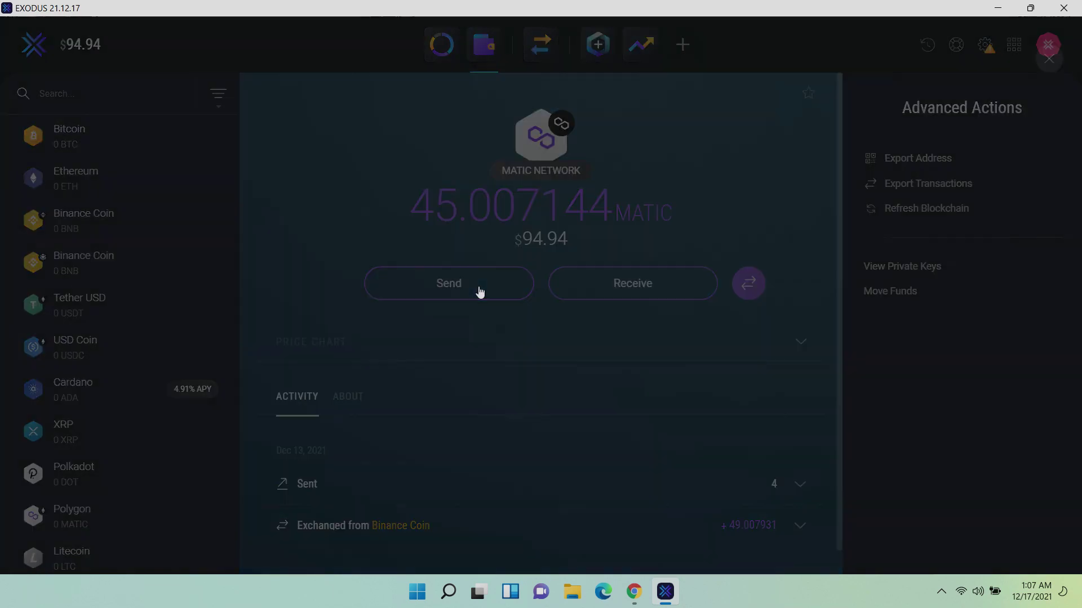
right_click(459, 225)
click(486, 311)
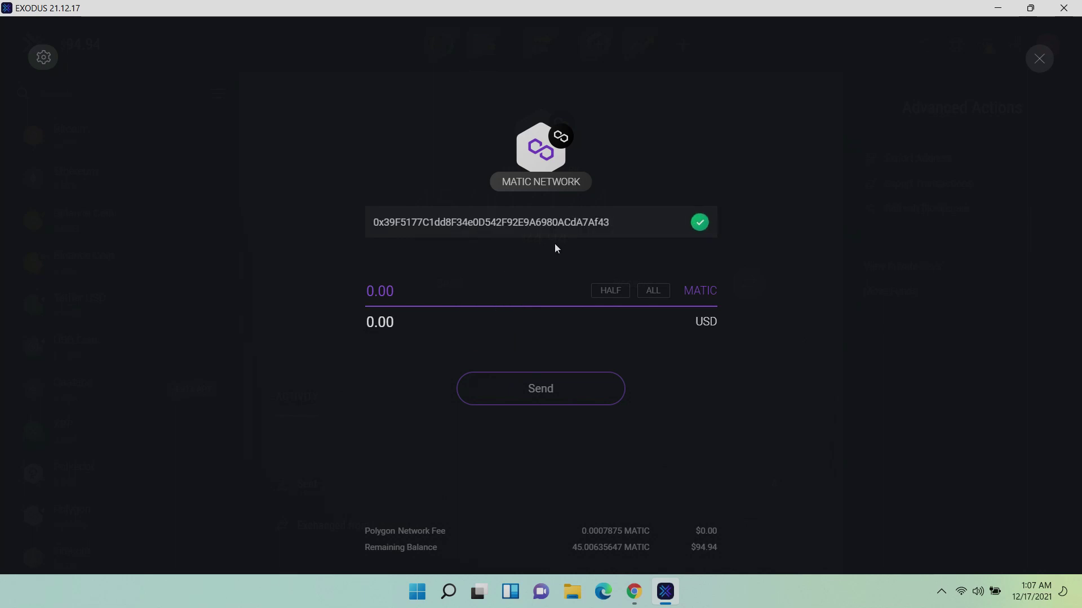
click(444, 299)
text(2)
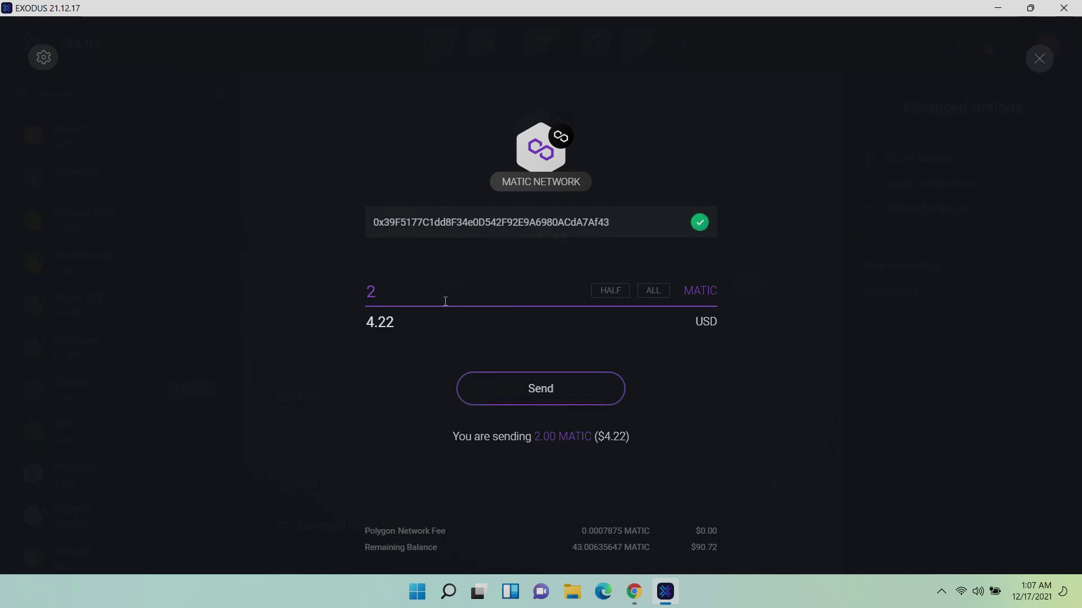
click(560, 397)
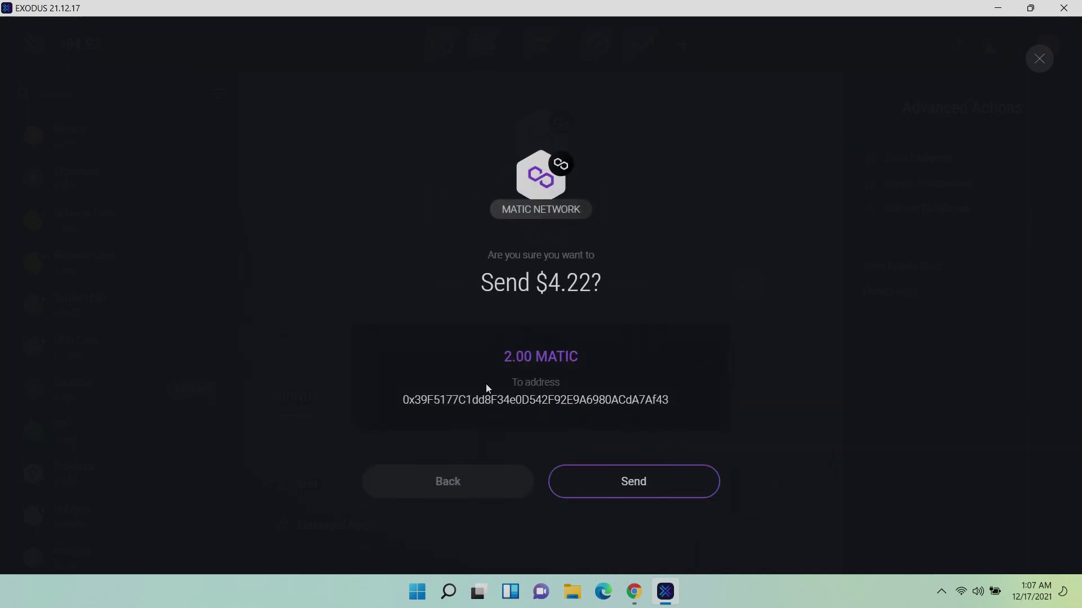
click(648, 483)
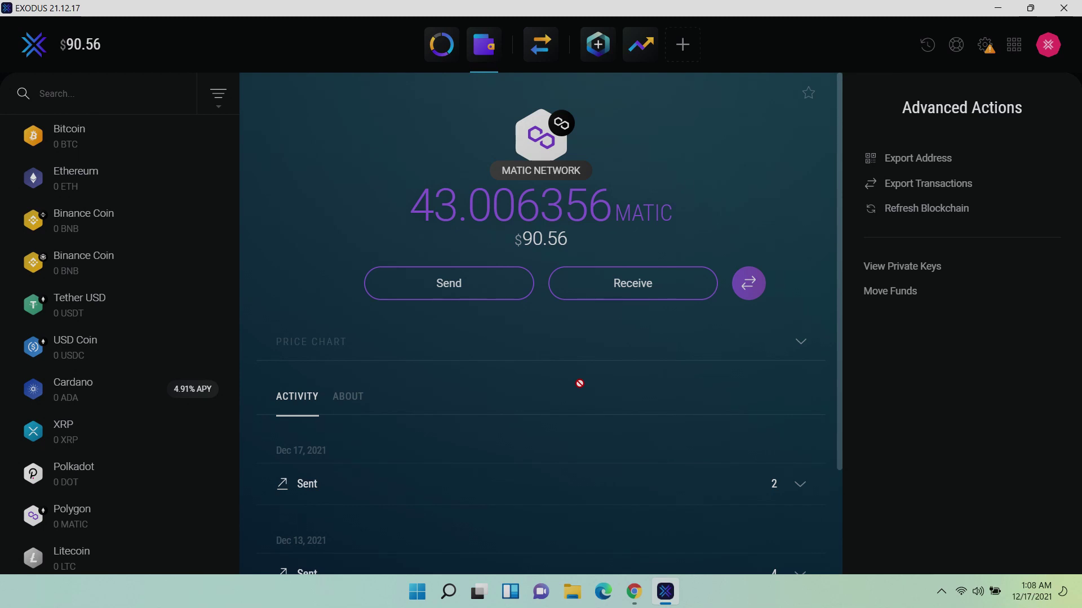
mouse_move(533, 142)
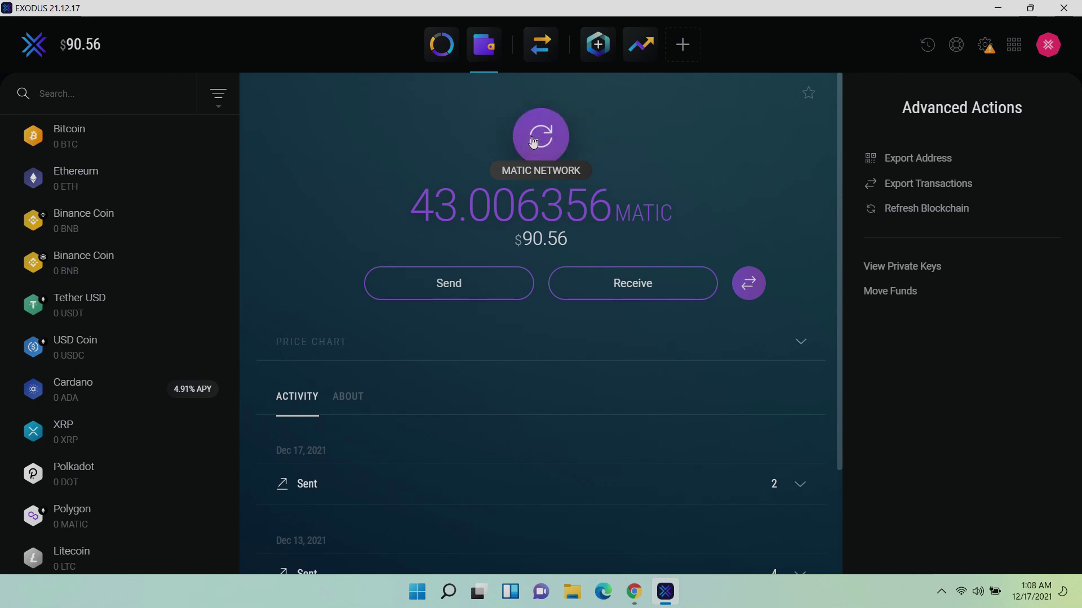